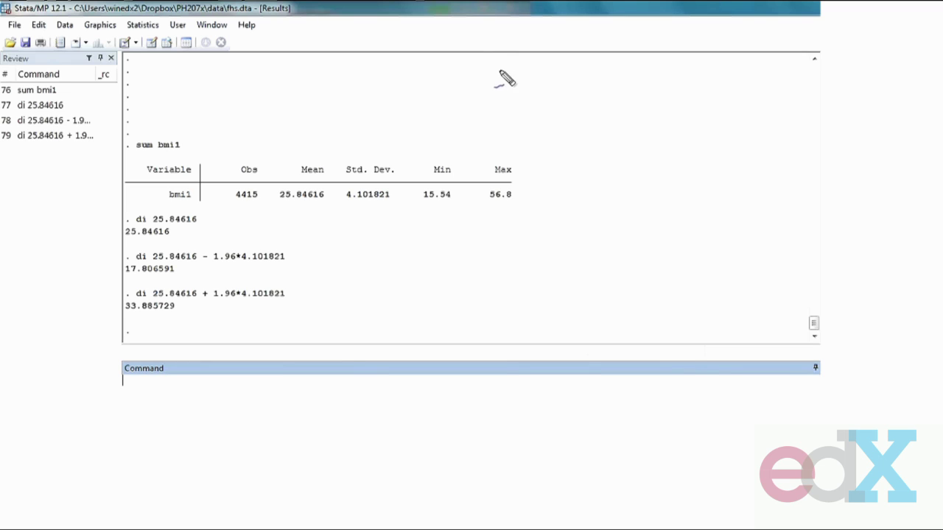
Step: Handwrite "95% PI" with an x̄ beneath it in the blank area beside the bmi1 summary
left_click_drag(505, 81, 498, 119)
mouse_move(520, 65)
left_mouse_down()
mouse_move(529, 112)
mouse_move(553, 53)
mouse_move(571, 64)
mouse_move(667, 16)
mouse_move(642, 73)
left_mouse_up()
left_click_drag(627, 76, 665, 62)
left_click_drag(518, 151, 575, 175)
left_click_drag(537, 136, 536, 201)
left_click_drag(500, 137, 547, 117)
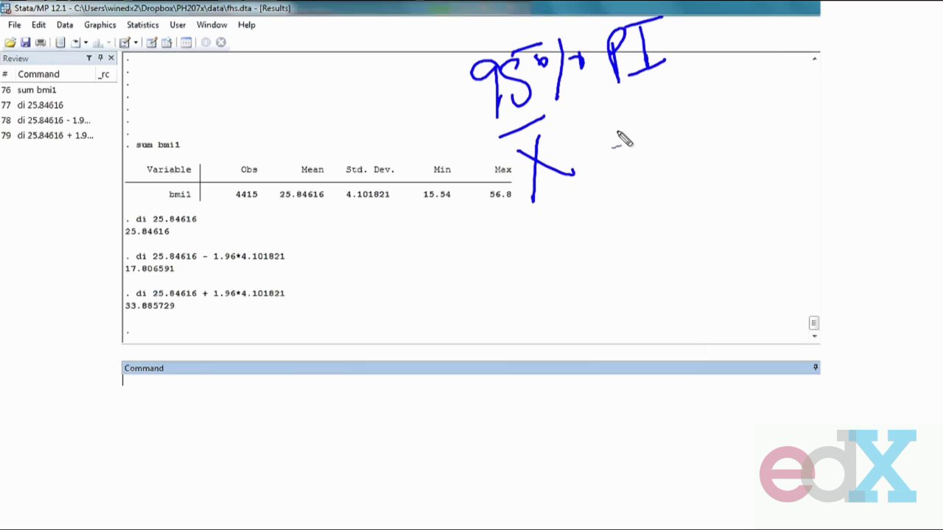
Step: Handwrite the formula μ ± 1.96 σ/√n beneath the x̄ and underline its σ/√n term
mouse_move(424, 292)
left_mouse_down()
mouse_move(452, 255)
mouse_move(487, 270)
left_mouse_up()
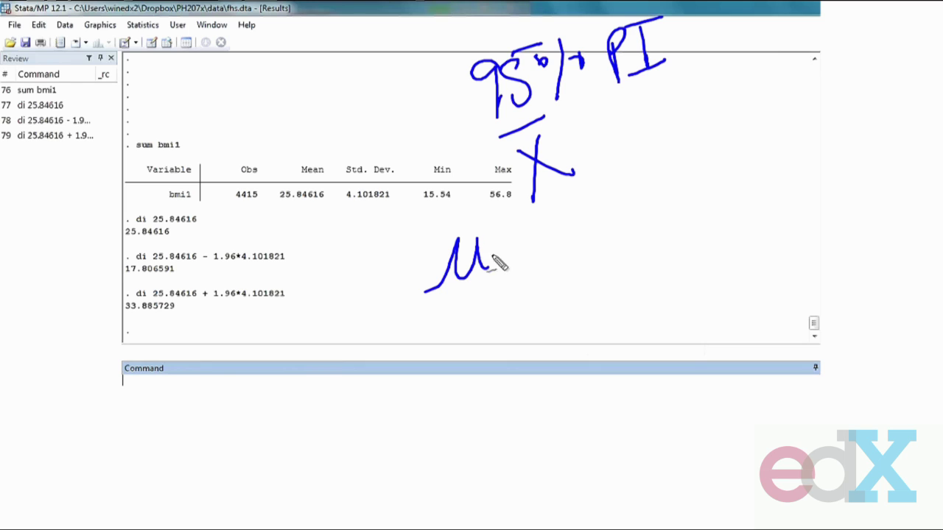
mouse_move(507, 219)
left_mouse_down()
mouse_move(508, 241)
mouse_move(522, 227)
mouse_move(525, 241)
mouse_move(551, 251)
left_mouse_up()
left_click(568, 235)
mouse_move(610, 197)
left_mouse_down()
mouse_move(585, 199)
mouse_move(591, 237)
left_mouse_up()
mouse_move(623, 188)
left_mouse_down()
mouse_move(612, 193)
mouse_move(616, 221)
left_mouse_up()
mouse_move(638, 157)
left_mouse_down()
mouse_move(624, 177)
mouse_move(690, 135)
left_mouse_up()
left_click_drag(685, 130, 668, 218)
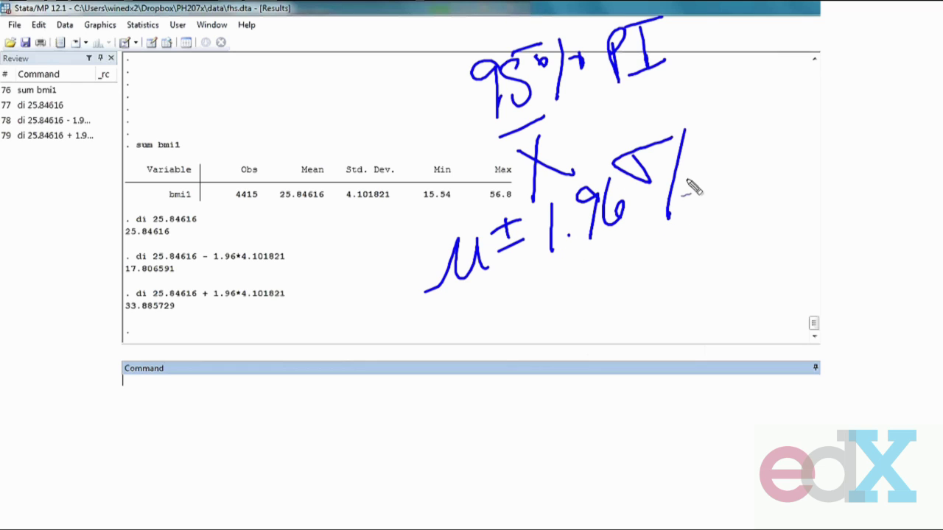
left_click_drag(690, 178, 746, 125)
left_click_drag(724, 177, 750, 174)
left_click_drag(630, 246, 755, 198)
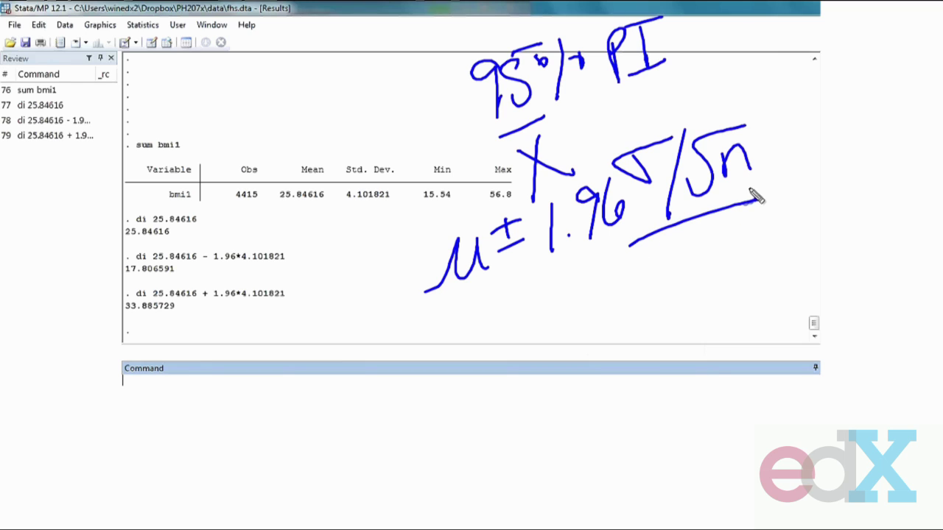
Step: Sketch an arrow from x̄ to a handwritten 100, and clear all the annotations
mouse_move(580, 140)
left_mouse_down()
mouse_move(689, 97)
mouse_move(690, 116)
left_mouse_up()
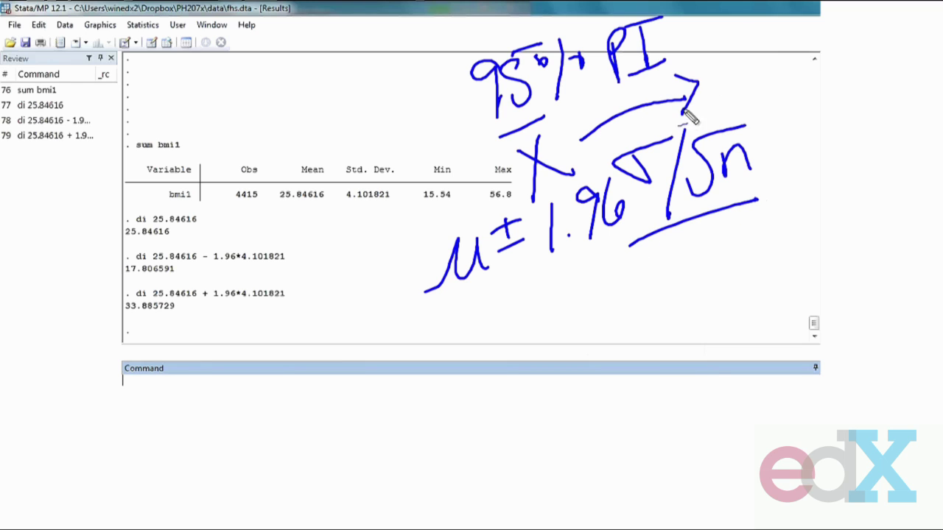
mouse_move(717, 54)
left_mouse_down()
mouse_move(712, 83)
mouse_move(733, 68)
left_mouse_up()
left_click_drag(755, 34, 748, 59)
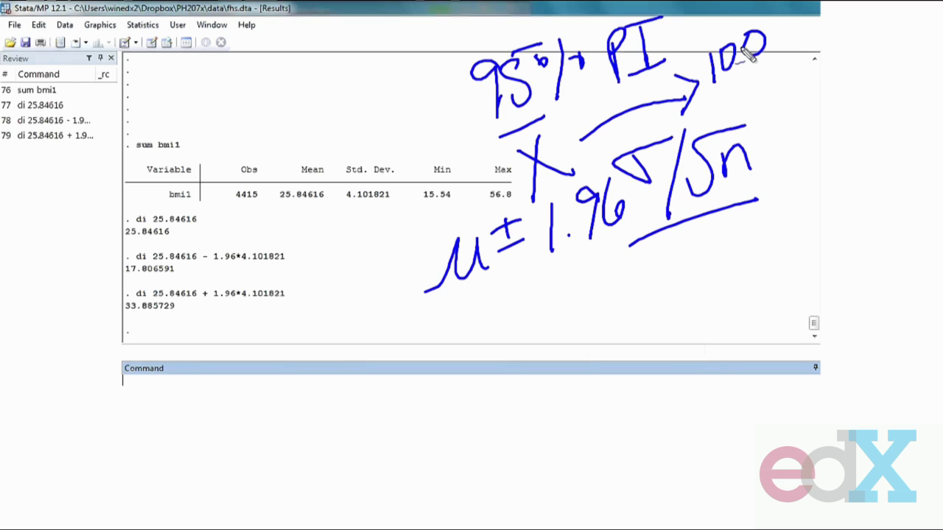
key("Escape")
Step: Recall the earlier lower-limit command and try running it as di 25.84616 - 1.96*4.101821/sqrt(100
left_click(94, 121)
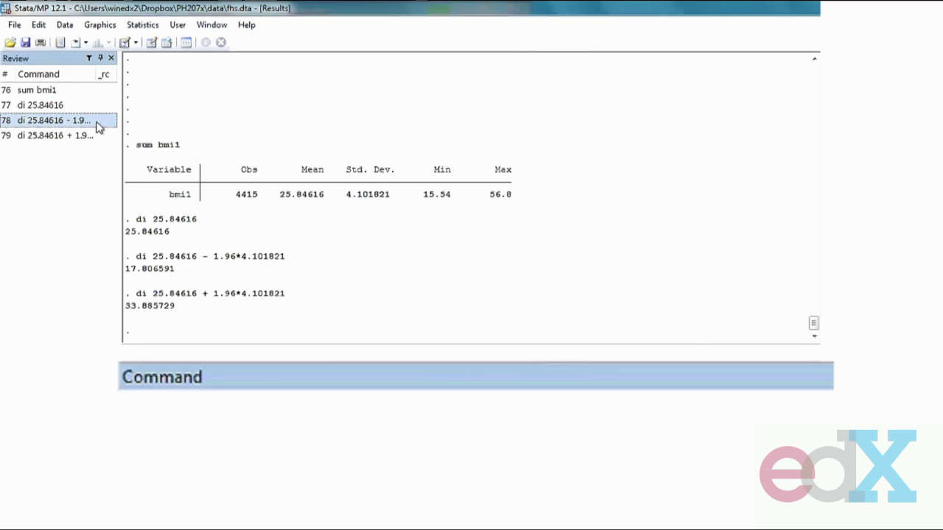
left_click(512, 442)
type("/s")
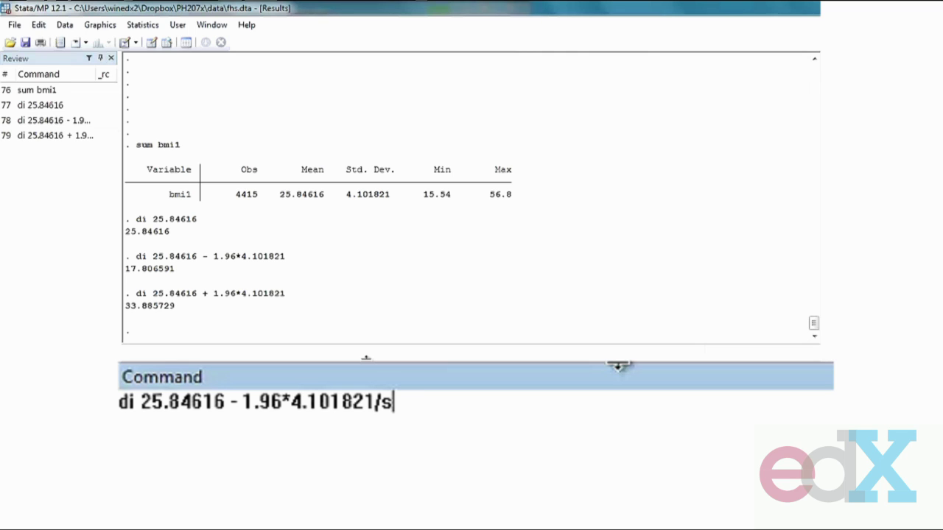
type("qrt(10)")
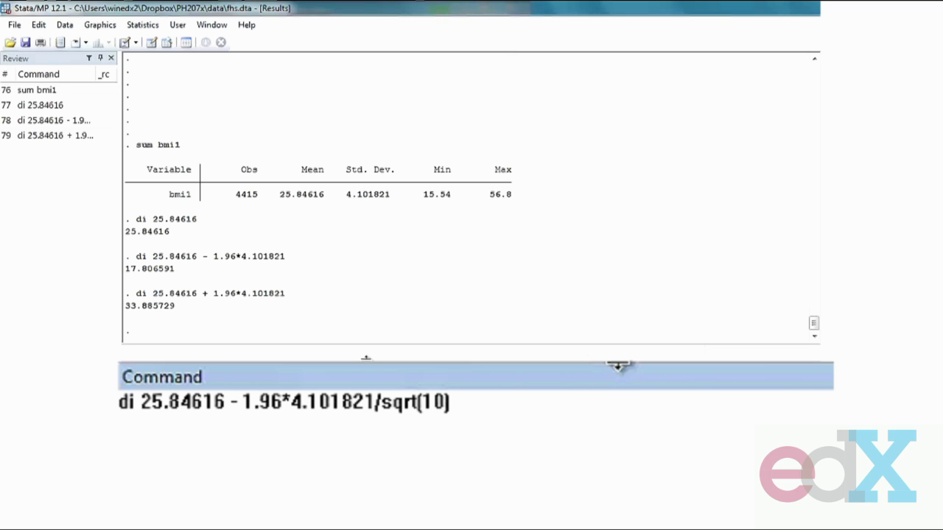
type("0")
key("Return")
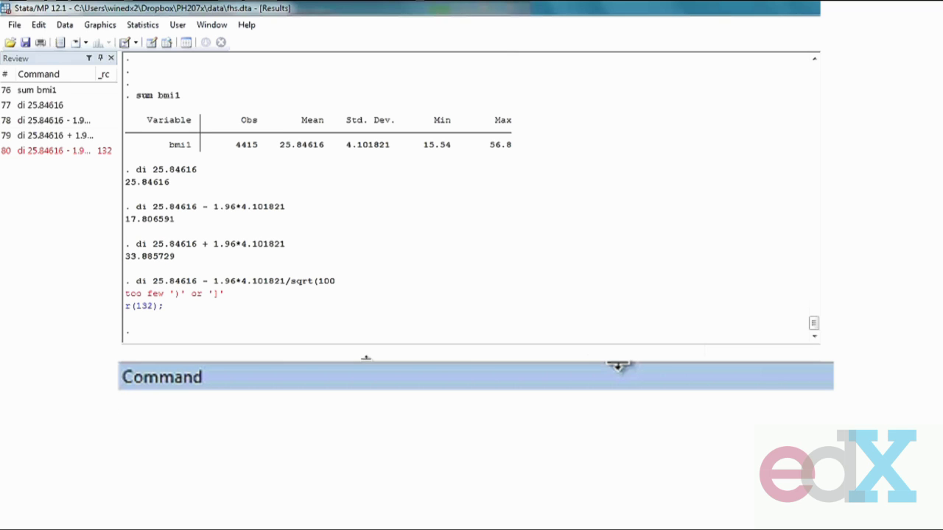
Step: Correct the lower-limit command's missing parenthesis and run di 25.84616 - 1.96*4.101821/sqrt(100)
left_click(89, 150)
left_click(523, 417)
type(")")
key("Return")
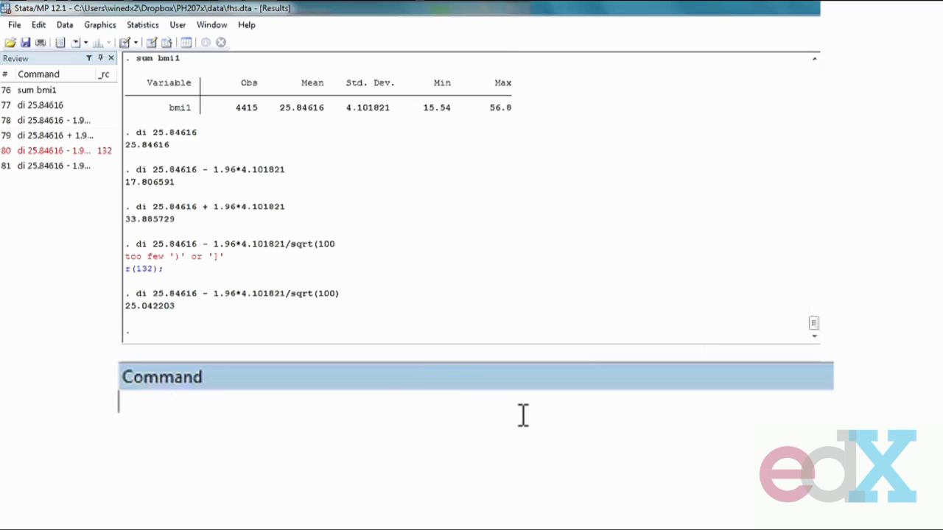
Step: Compute the upper limit by changing the minus to plus and running di 25.84616 + 1.96*4.101821/sqrt(100)
left_click(54, 169)
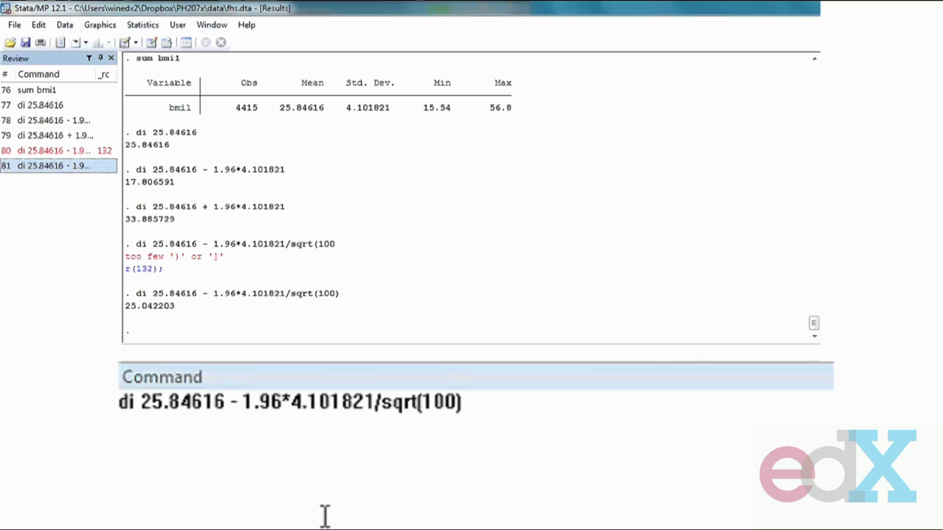
left_click(237, 414)
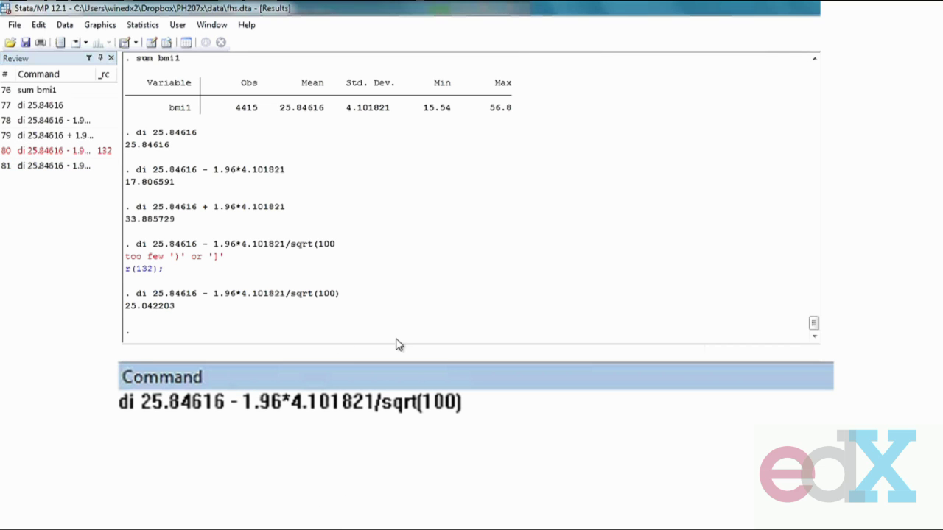
key("Delete")
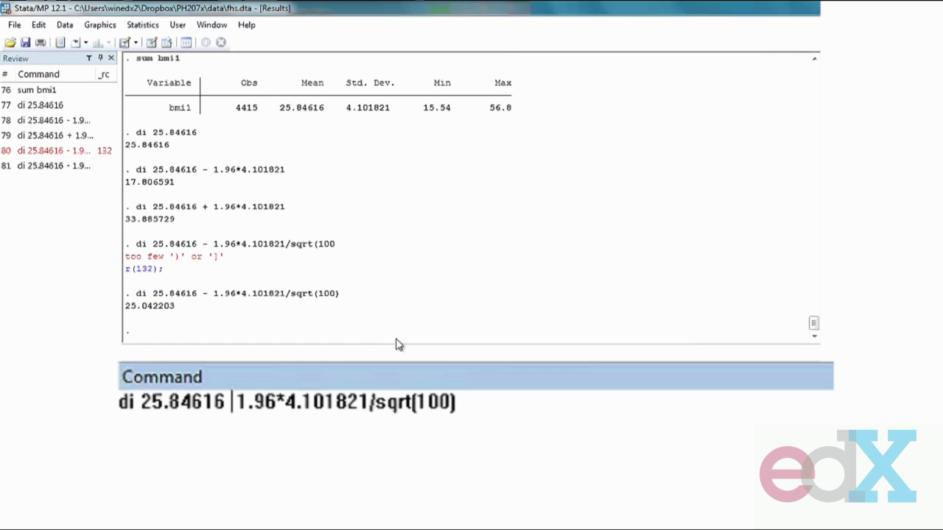
type("+")
key("Return")
Step: Mark the two sqrt(100) results with short lines and handwrite the interval (25.0, 26.7)
left_click_drag(68, 268, 115, 267)
left_click_drag(70, 311, 116, 307)
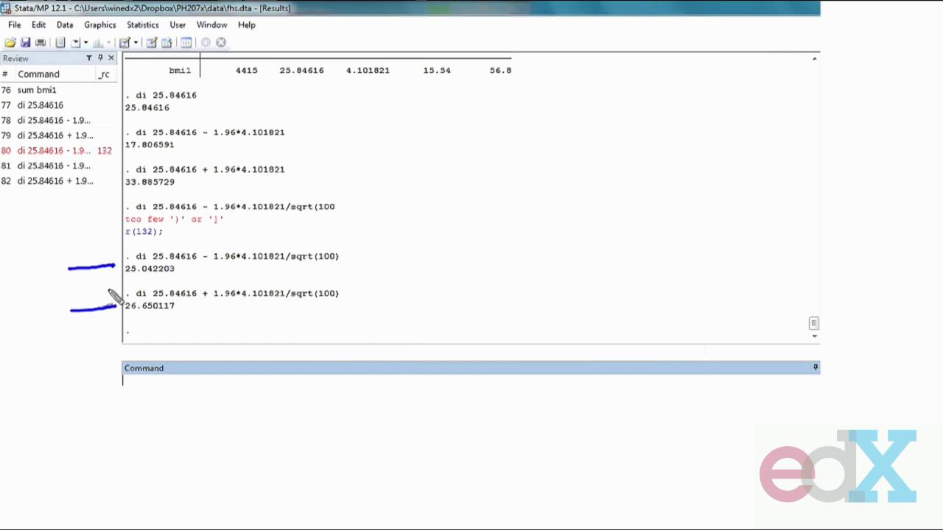
mouse_move(411, 166)
left_mouse_down()
mouse_move(431, 210)
mouse_move(460, 188)
left_mouse_up()
mouse_move(461, 170)
left_mouse_down()
mouse_move(469, 167)
mouse_move(464, 189)
mouse_move(512, 177)
mouse_move(543, 143)
mouse_move(547, 175)
left_mouse_up()
left_click_drag(562, 113, 605, 127)
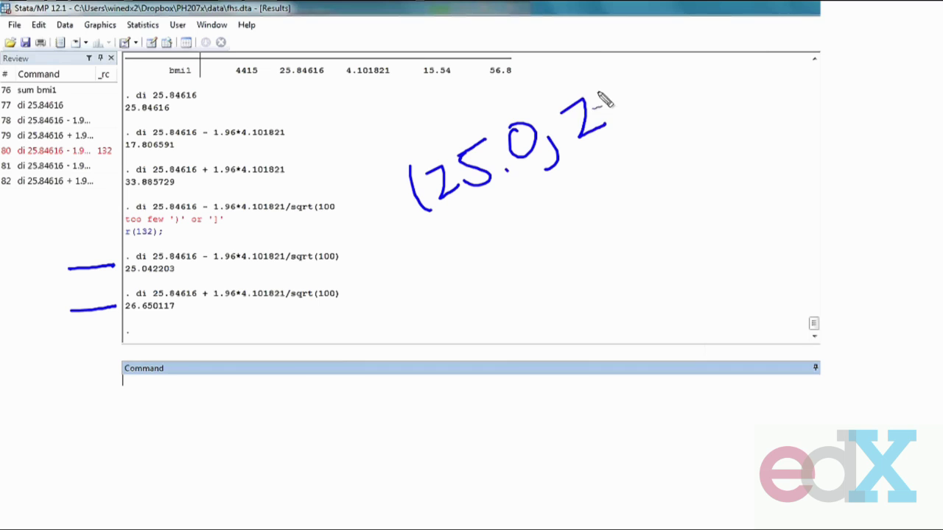
left_click_drag(627, 90, 631, 101)
left_click(642, 102)
left_click_drag(639, 64, 667, 97)
left_click_drag(653, 30, 688, 100)
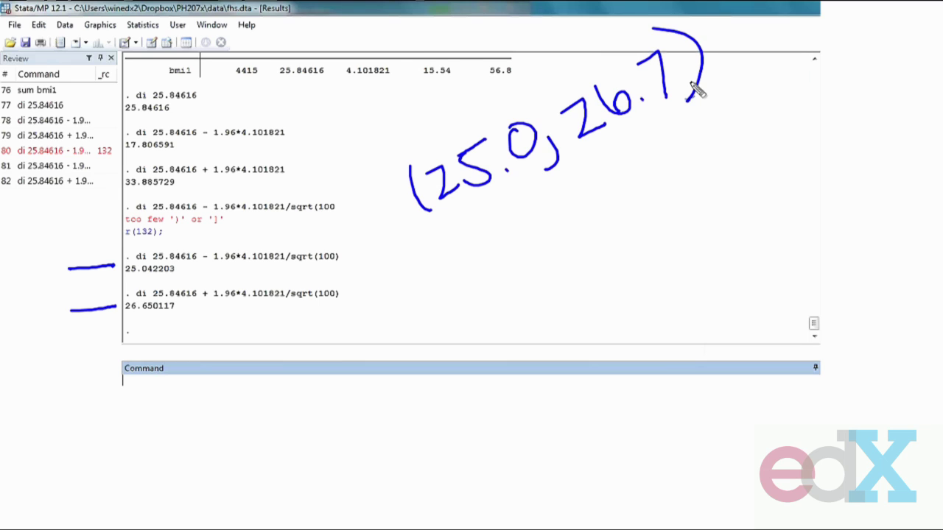
Step: Handwrite n=100 and x̄ below the interval, link x̄ to it with an arrow, and clear the annotations
mouse_move(408, 256)
left_mouse_down()
mouse_move(439, 279)
mouse_move(476, 241)
left_mouse_up()
left_click(447, 257)
left_click_drag(449, 271, 483, 258)
mouse_move(502, 220)
left_mouse_down()
mouse_move(498, 262)
mouse_move(516, 215)
mouse_move(546, 193)
left_mouse_up()
left_click_drag(482, 304, 532, 322)
left_click_drag(519, 285, 508, 336)
left_click_drag(475, 291, 522, 273)
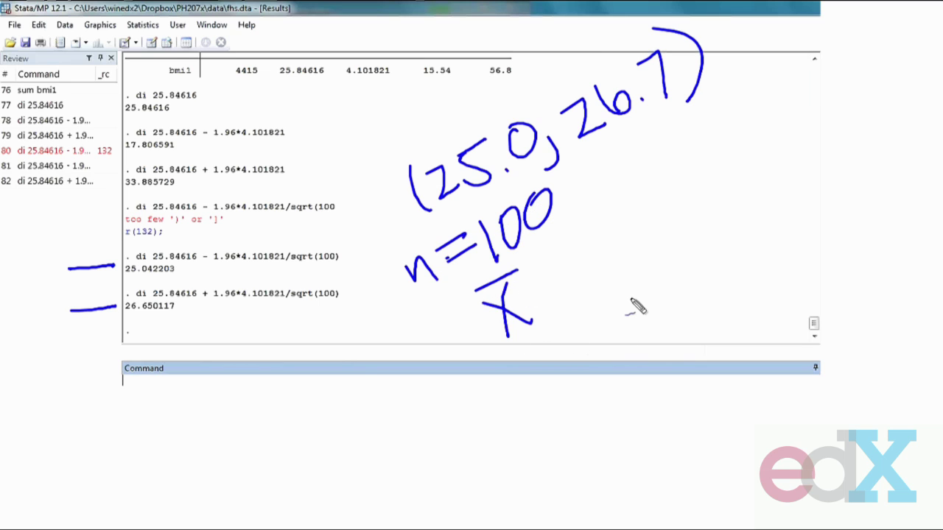
mouse_move(554, 282)
left_mouse_down()
mouse_move(623, 177)
mouse_move(611, 158)
mouse_move(647, 147)
left_mouse_up()
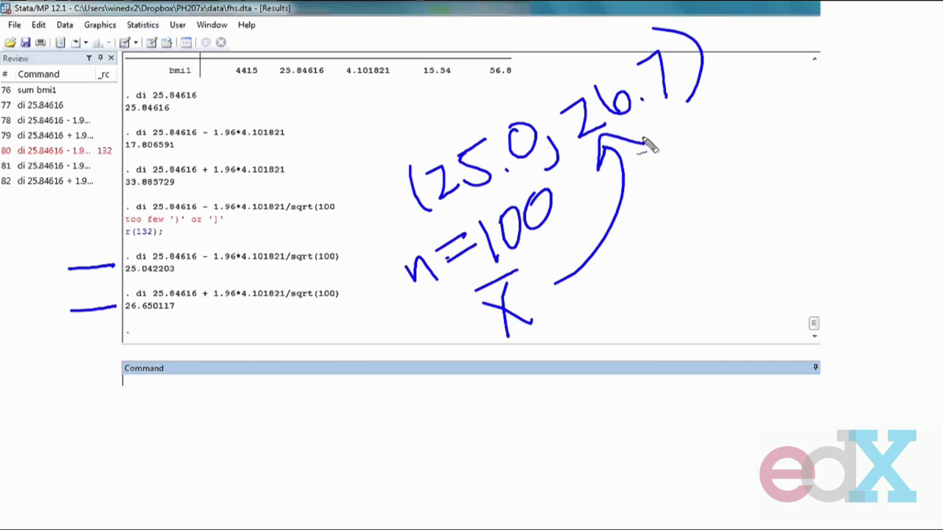
key("Escape")
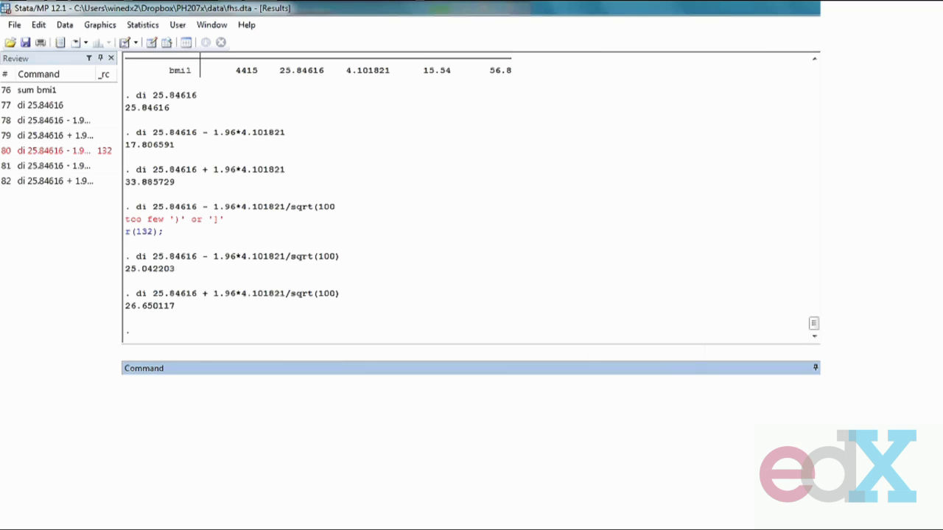
Step: Sketch a large population circle containing μ and a small circle labelled "sample", and clear the drawing
mouse_move(570, 67)
left_mouse_down()
mouse_move(484, 84)
mouse_move(653, 246)
mouse_move(501, 70)
left_mouse_up()
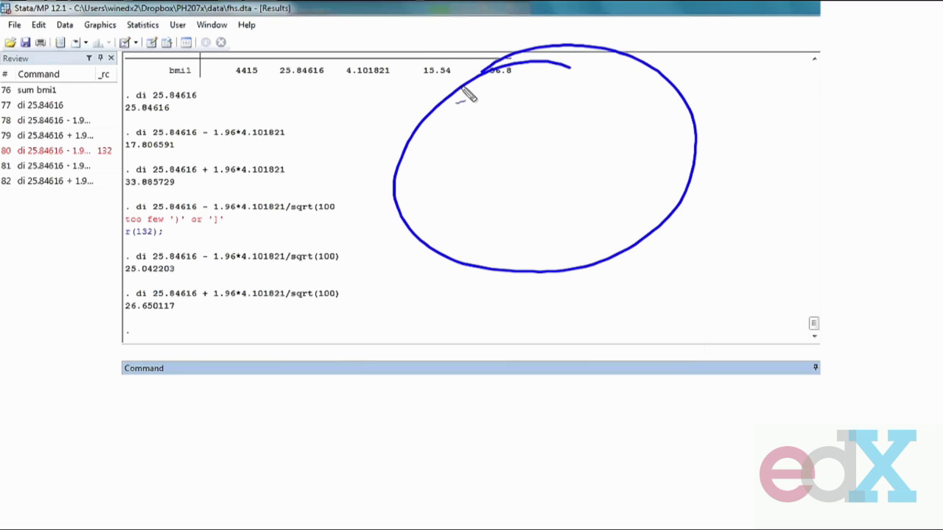
mouse_move(484, 182)
left_mouse_down()
mouse_move(471, 204)
mouse_move(487, 200)
mouse_move(479, 290)
mouse_move(518, 329)
mouse_move(630, 295)
left_mouse_up()
mouse_move(517, 53)
left_mouse_down()
mouse_move(420, 208)
mouse_move(609, 69)
mouse_move(495, 274)
left_mouse_up()
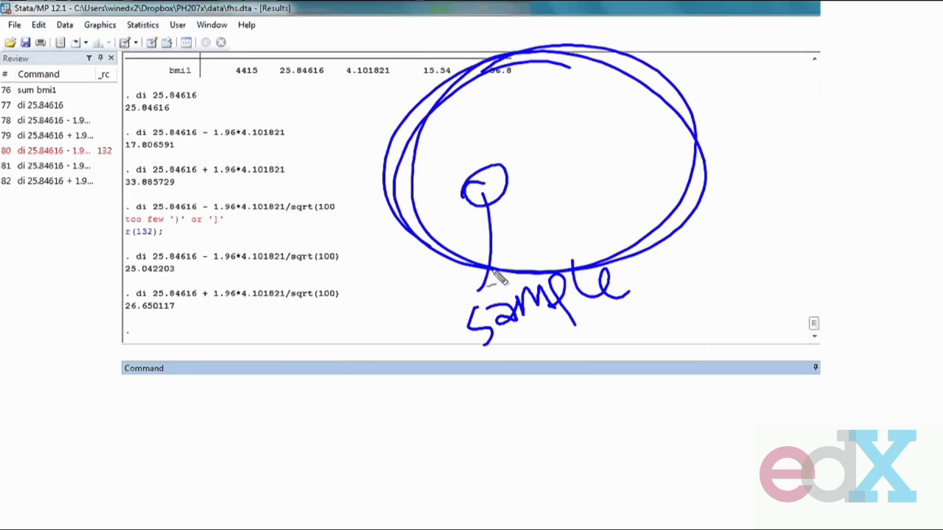
mouse_move(540, 203)
left_mouse_down()
mouse_move(579, 140)
mouse_move(610, 158)
left_mouse_up()
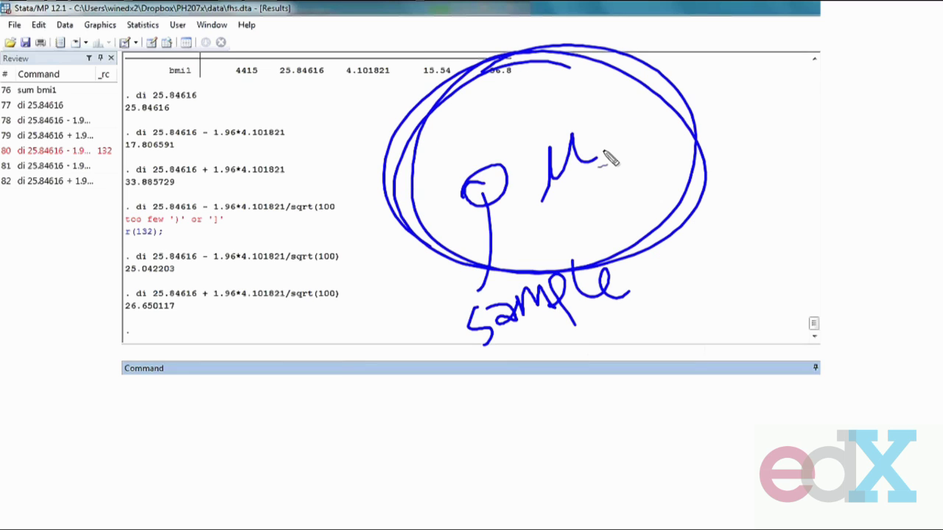
key("Escape")
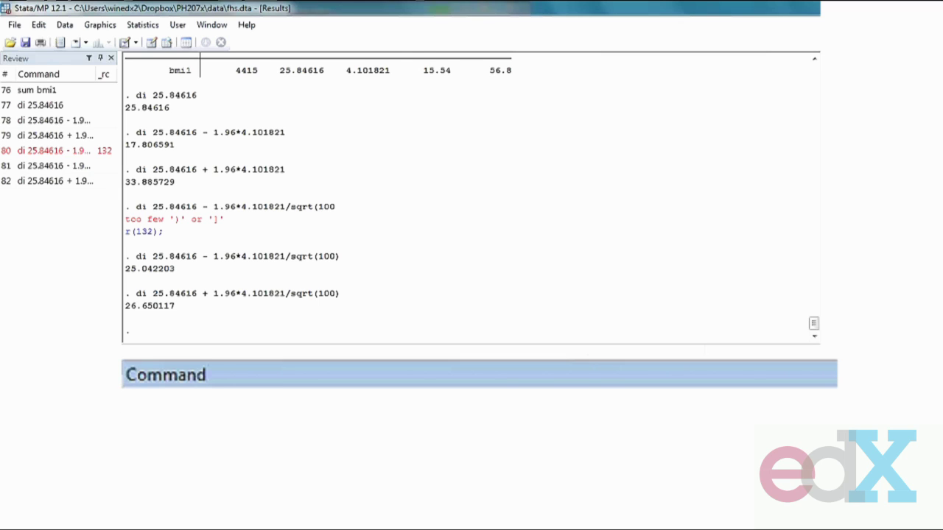
Step: Reduce the dataset to a random sample of 100 observations with sample 100, count
type("sample ")
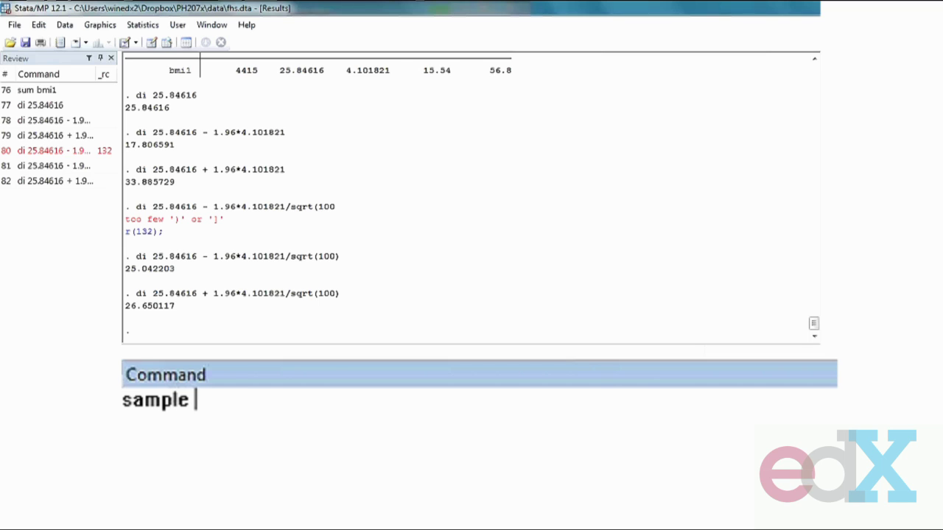
type("100, count")
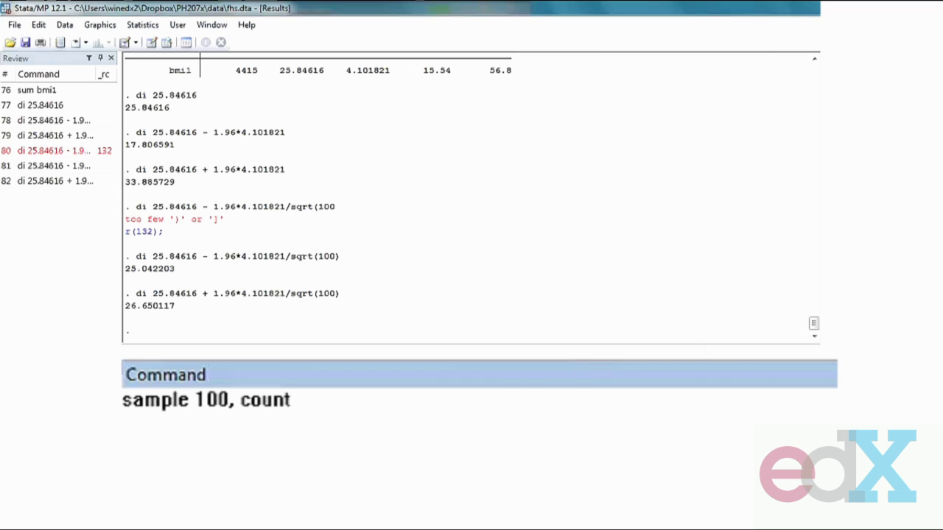
key("Return")
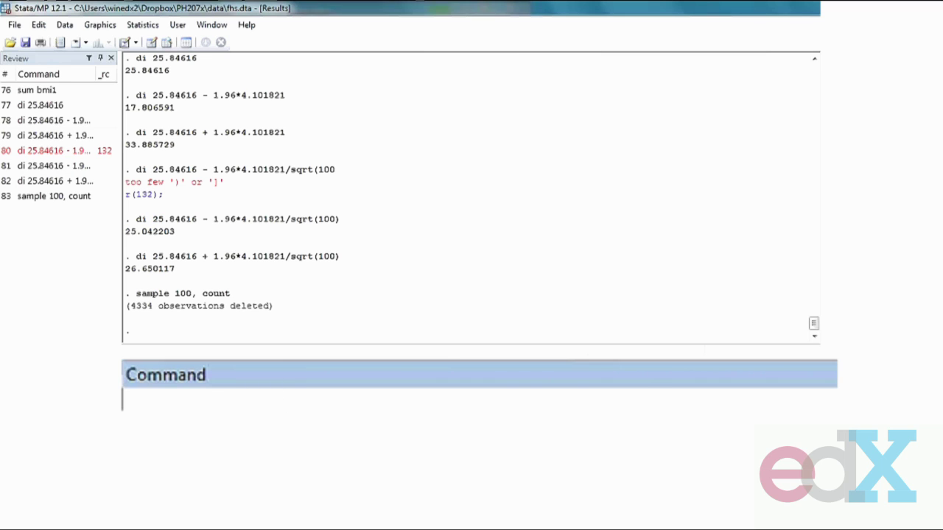
Step: Check the sampled rows in the Data Editor, close it, and summarize the sample's BMI with sum bmi1
scroll(302, 247, "down", 14)
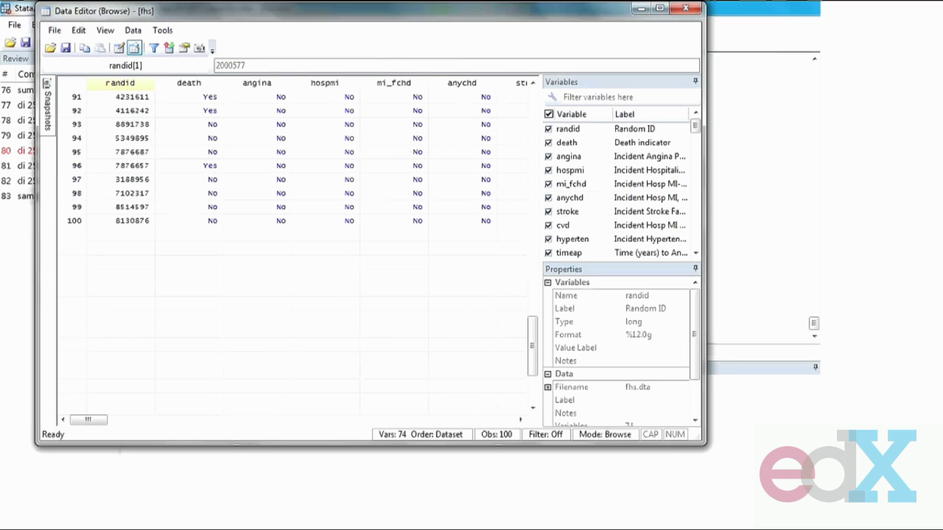
scroll(295, 247, "up", 20)
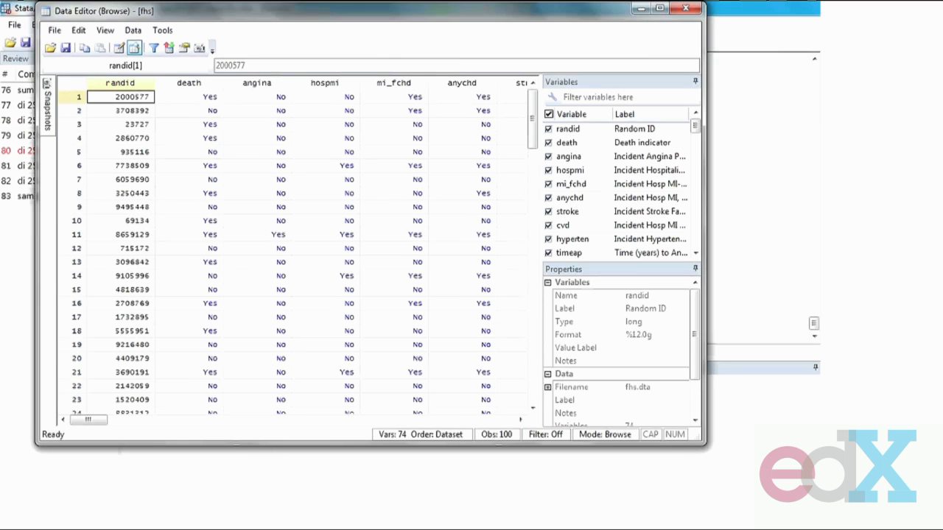
left_click(685, 9)
type("sum bmi1")
key("Return")
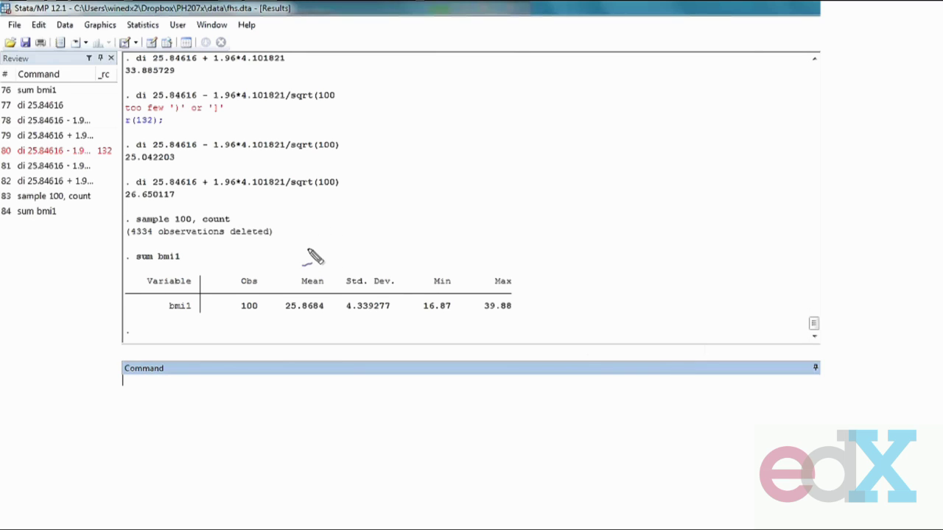
Step: Handwrite x̄ above the sample's Mean and s above its Std. Dev., and cross out the s
left_click_drag(298, 237, 327, 257)
left_click_drag(316, 223, 299, 261)
mouse_move(290, 228)
left_mouse_down()
mouse_move(311, 218)
mouse_move(364, 261)
left_mouse_up()
mouse_move(356, 221)
left_mouse_down()
mouse_move(358, 208)
mouse_move(379, 214)
left_mouse_up()
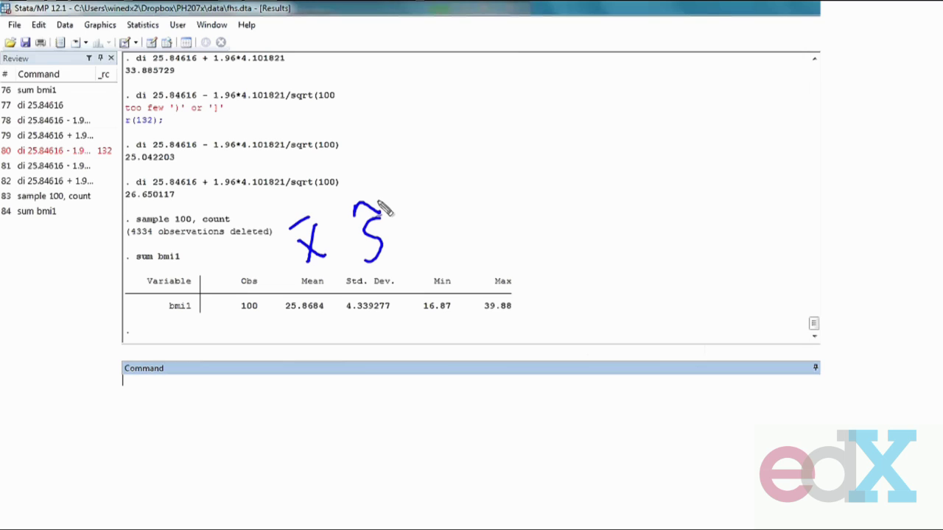
mouse_move(349, 207)
left_mouse_down()
mouse_move(368, 268)
mouse_move(396, 297)
left_mouse_up()
left_click_drag(384, 200, 356, 311)
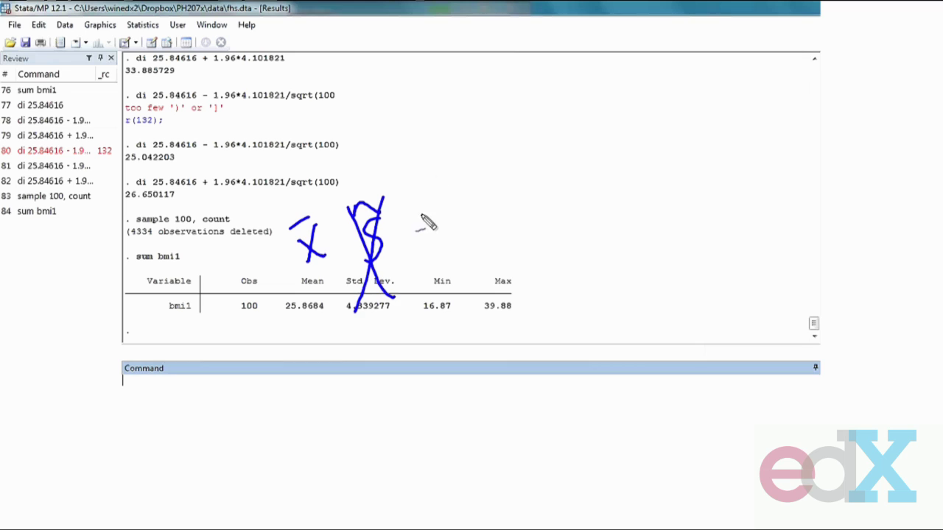
Step: Handwrite σ = 4.1 beside the crossed-out s and underline it
mouse_move(431, 196)
left_mouse_down()
mouse_move(445, 230)
mouse_move(478, 161)
left_mouse_up()
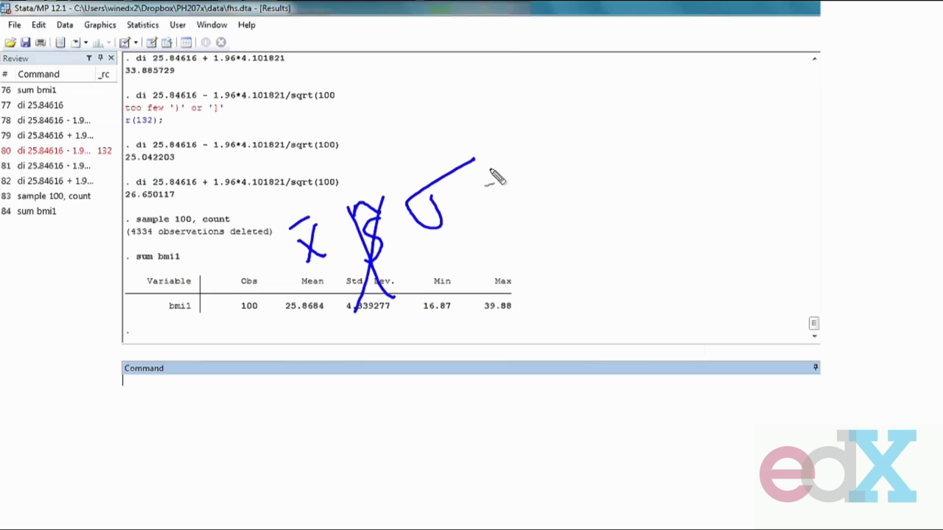
mouse_move(483, 172)
left_mouse_down()
mouse_move(507, 151)
mouse_move(519, 161)
left_mouse_up()
mouse_move(542, 125)
left_mouse_down()
mouse_move(566, 142)
mouse_move(549, 166)
left_mouse_up()
left_click(571, 157)
left_click_drag(572, 97, 597, 154)
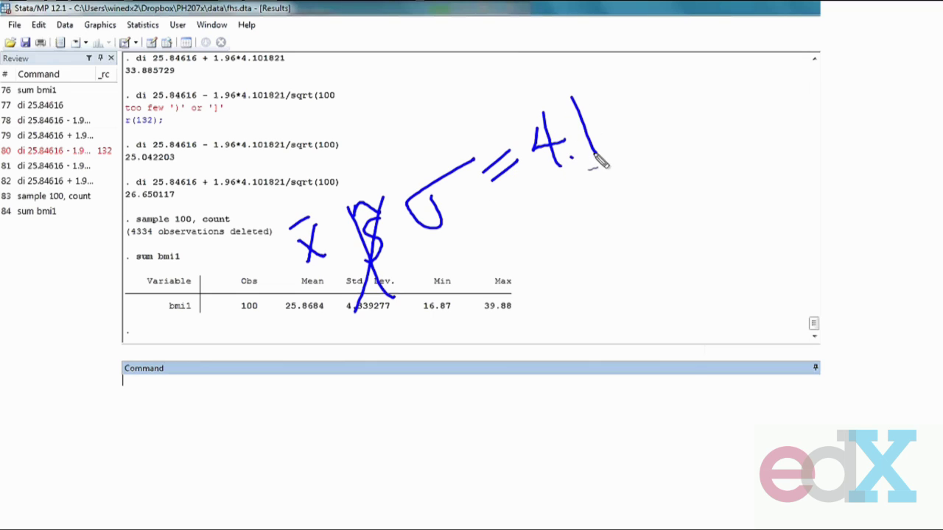
left_click_drag(433, 262, 643, 150)
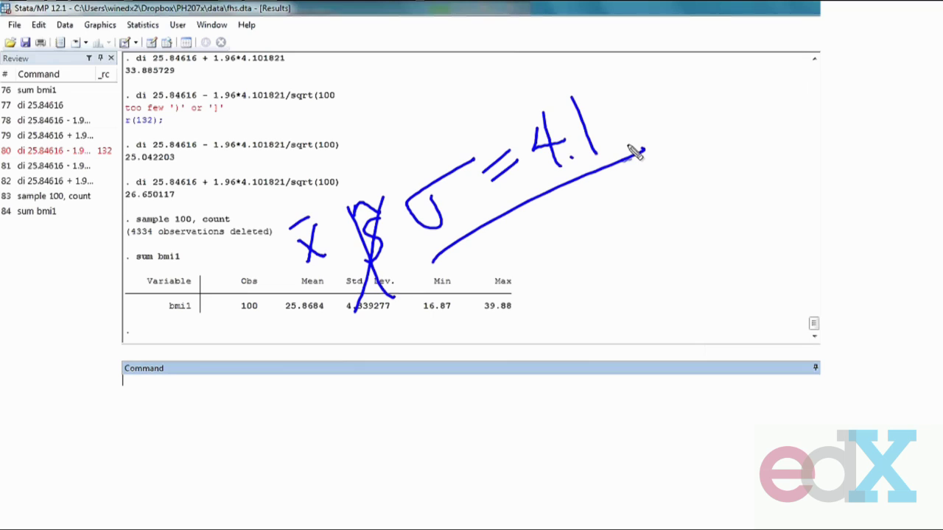
Step: Add a second underline and an exclamation mark to the handwritten σ = 4.1, and clear all the handwriting
mouse_move(498, 237)
left_mouse_down()
mouse_move(520, 255)
mouse_move(552, 236)
mouse_move(585, 244)
mouse_move(618, 212)
mouse_move(678, 193)
left_mouse_up()
left_click_drag(671, 114, 681, 152)
left_click(686, 177)
left_click(688, 166)
key("Escape")
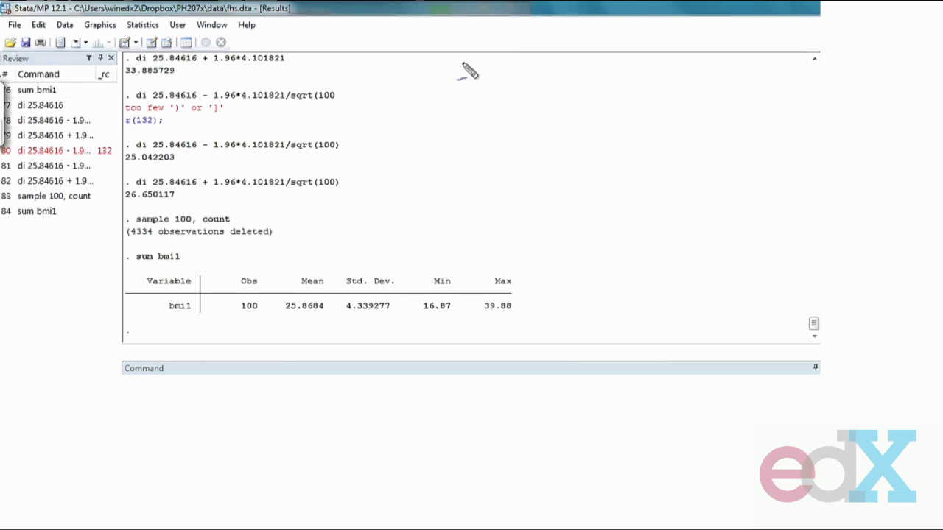
Step: Handwrite the heading 95% CI μ over the upper part of the results
mouse_move(494, 87)
left_mouse_down()
mouse_move(492, 140)
mouse_move(517, 131)
mouse_move(547, 72)
mouse_move(558, 134)
left_mouse_up()
left_click_drag(590, 96, 549, 79)
left_click_drag(643, 67, 650, 111)
mouse_move(661, 70)
left_mouse_down()
mouse_move(663, 110)
mouse_move(685, 61)
left_mouse_up()
left_click_drag(638, 114, 780, 59)
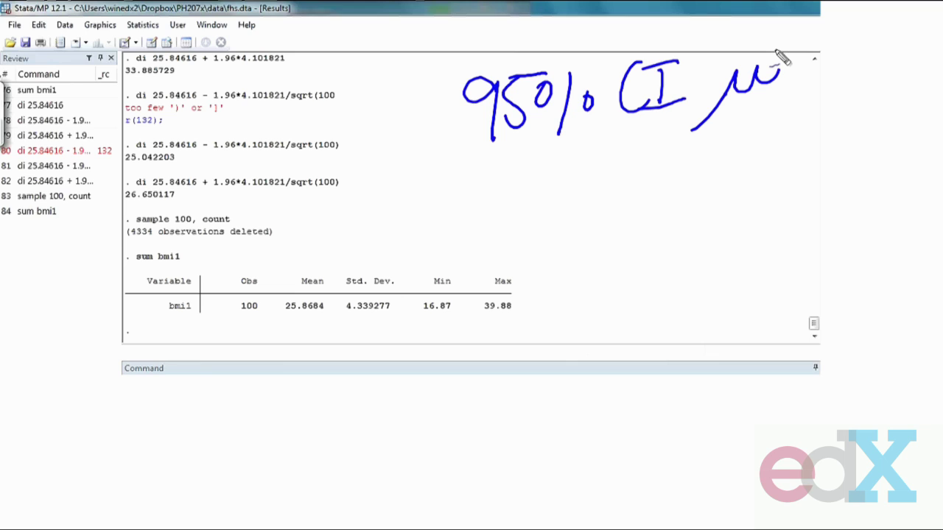
Step: Handwrite the confidence interval formula x̄ ± 1.96σ/√n beneath the 95% CI μ heading
left_click_drag(446, 195, 487, 224)
left_click_drag(474, 187, 457, 233)
mouse_move(440, 180)
left_mouse_down()
mouse_move(485, 169)
mouse_move(524, 204)
mouse_move(536, 182)
left_mouse_up()
left_click_drag(502, 211, 548, 195)
left_click_drag(579, 156, 579, 199)
left_click(598, 190)
mouse_move(635, 153)
left_mouse_down()
mouse_move(623, 198)
mouse_move(730, 141)
mouse_move(713, 204)
mouse_move(794, 132)
left_mouse_up()
mouse_move(766, 155)
left_mouse_down()
mouse_move(771, 184)
mouse_move(795, 168)
left_mouse_up()
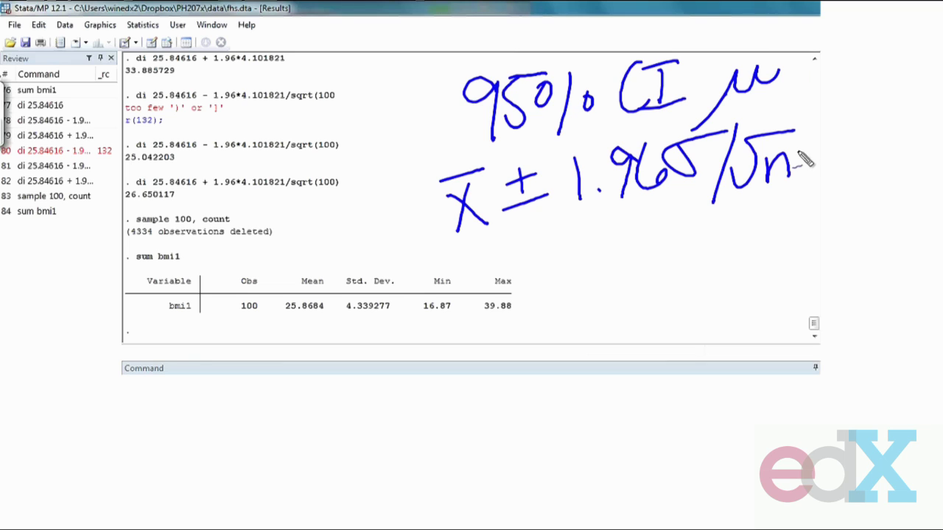
Step: Circle x̄ in the handwritten formula, underline the whole formula, and clear the annotations
mouse_move(436, 254)
left_mouse_down()
mouse_move(400, 179)
mouse_move(411, 249)
left_mouse_up()
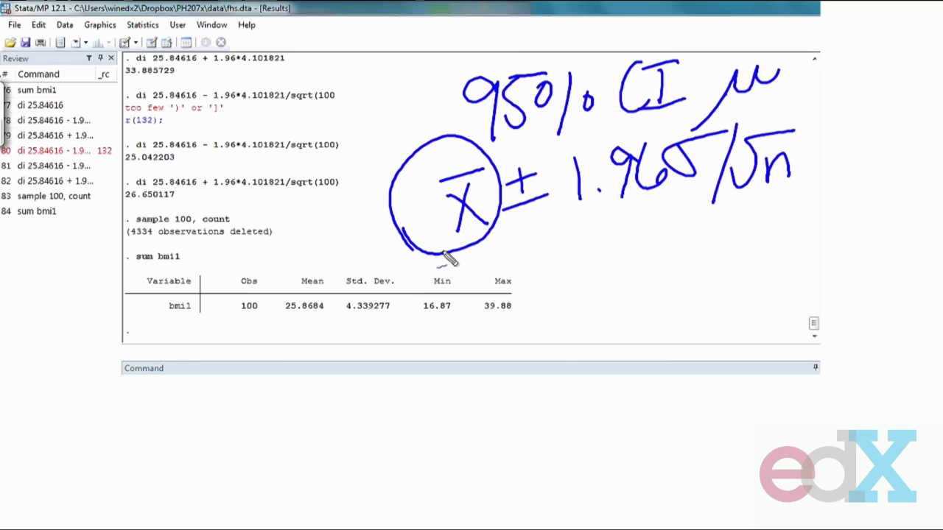
left_click_drag(429, 261, 794, 216)
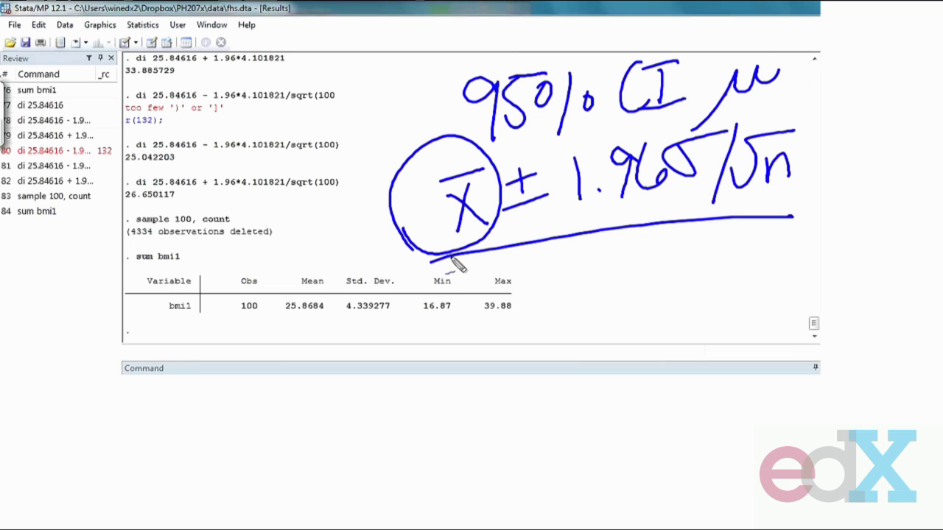
key("Escape")
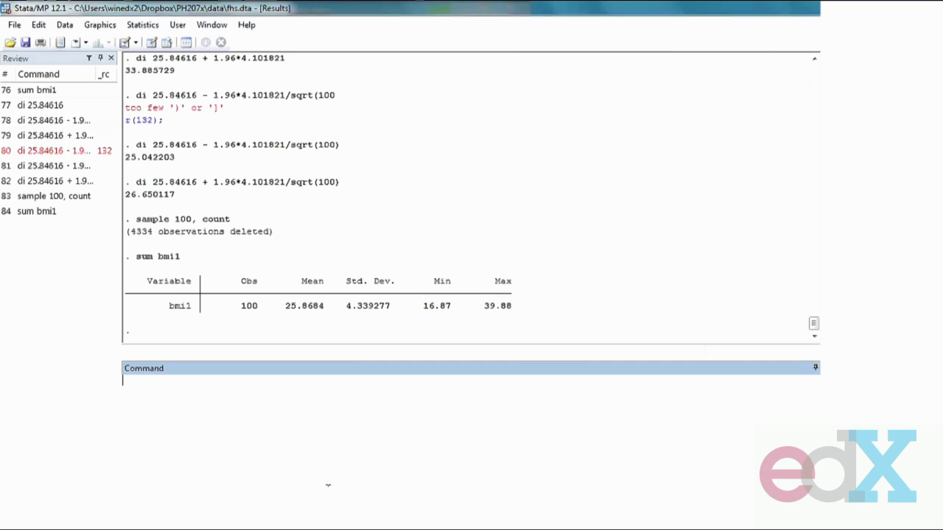
Step: Calculate the lower confidence limit from the sample mean by running di 25.8684 - 1.96*4.101821/sqrt(100)
left_click(51, 169)
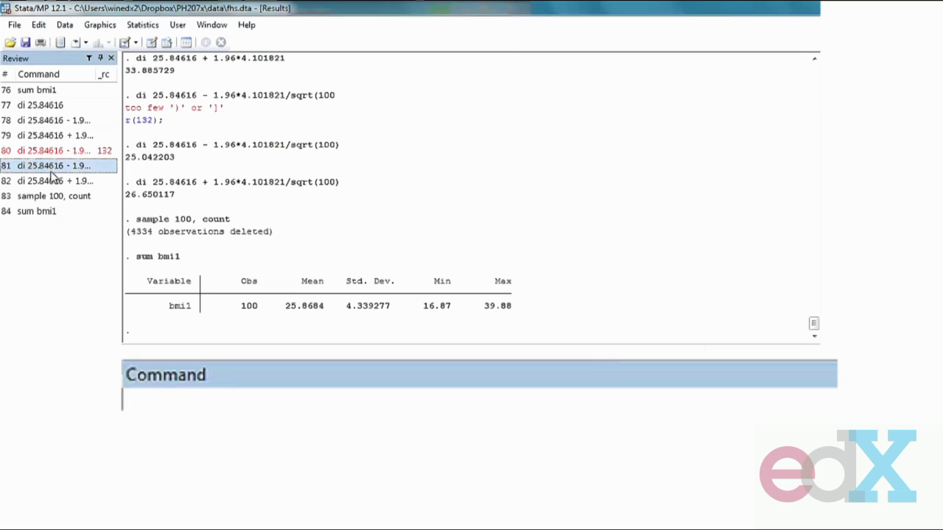
left_click_drag(285, 306, 324, 308)
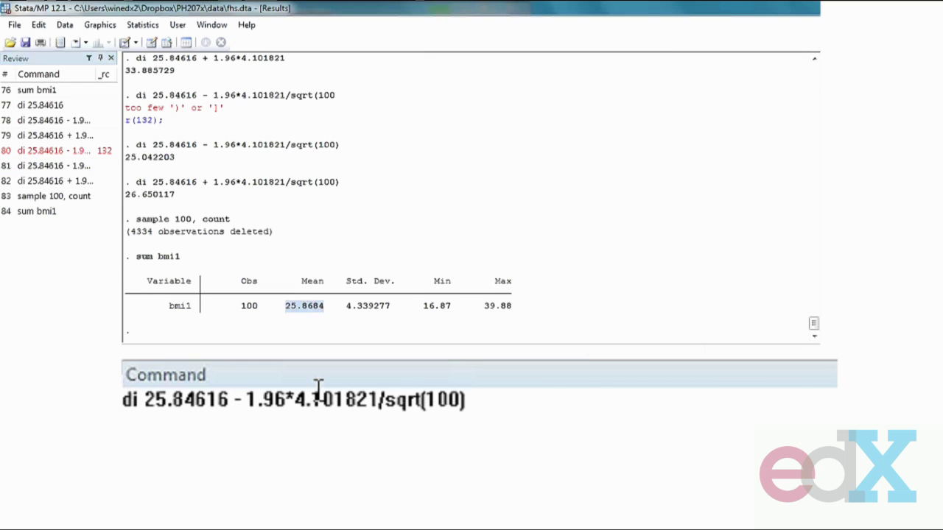
left_click_drag(142, 400, 232, 400)
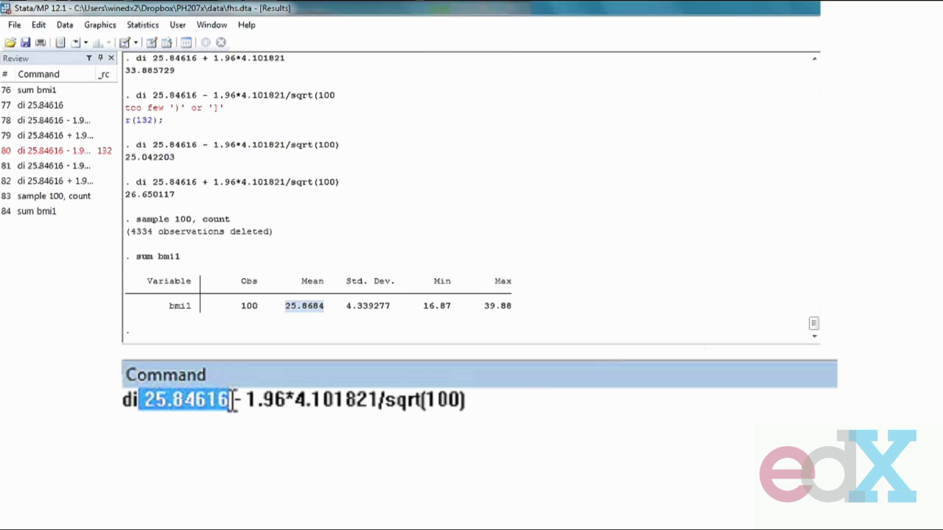
type("25.8684")
left_click(140, 400)
key("Return")
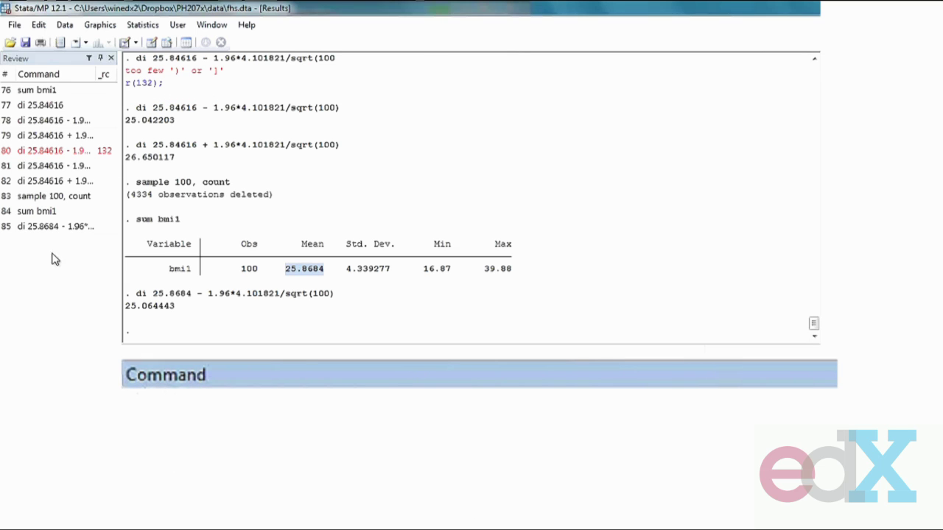
Step: Calculate the upper confidence limit by running di 25.8684 + 1.96*4.101821/sqrt(100)
left_click(55, 226)
left_click(230, 404)
key("BackSpace")
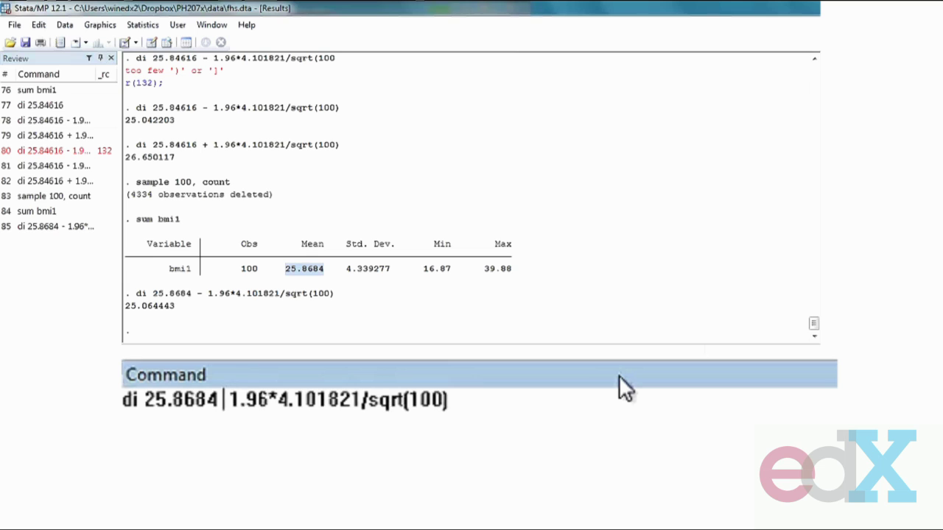
type("+")
key("Return")
Step: Mark the two limit calculations with dashes and handwrite the interval (25.1, 26.7) beside them
left_click_drag(101, 259, 70, 259)
left_click_drag(67, 303, 105, 302)
left_click_drag(485, 259, 474, 318)
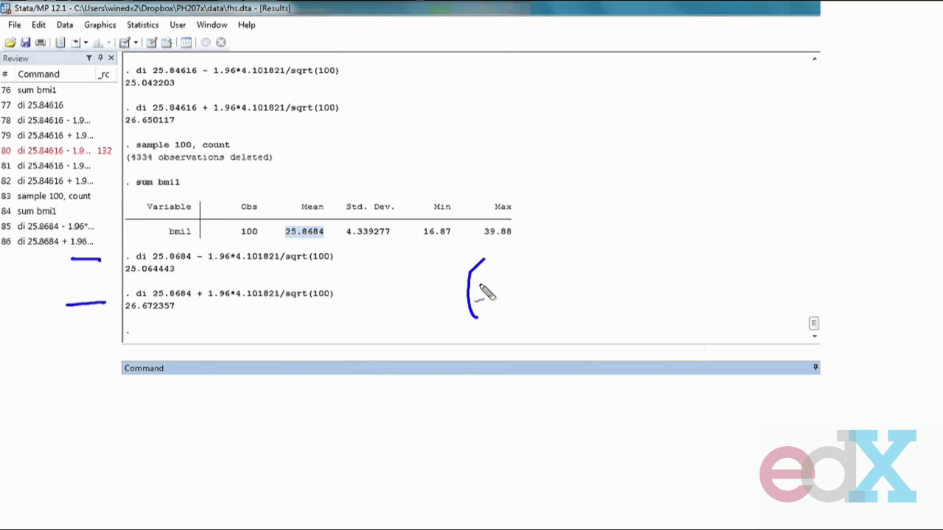
mouse_move(478, 279)
left_mouse_down()
mouse_move(525, 292)
mouse_move(549, 251)
mouse_move(573, 299)
left_mouse_up()
left_click(551, 279)
left_click_drag(607, 234, 640, 259)
mouse_move(647, 209)
left_mouse_down()
mouse_move(648, 237)
mouse_move(672, 236)
left_mouse_up()
left_click(689, 226)
left_click_drag(694, 194, 725, 224)
left_click_drag(722, 150, 753, 223)
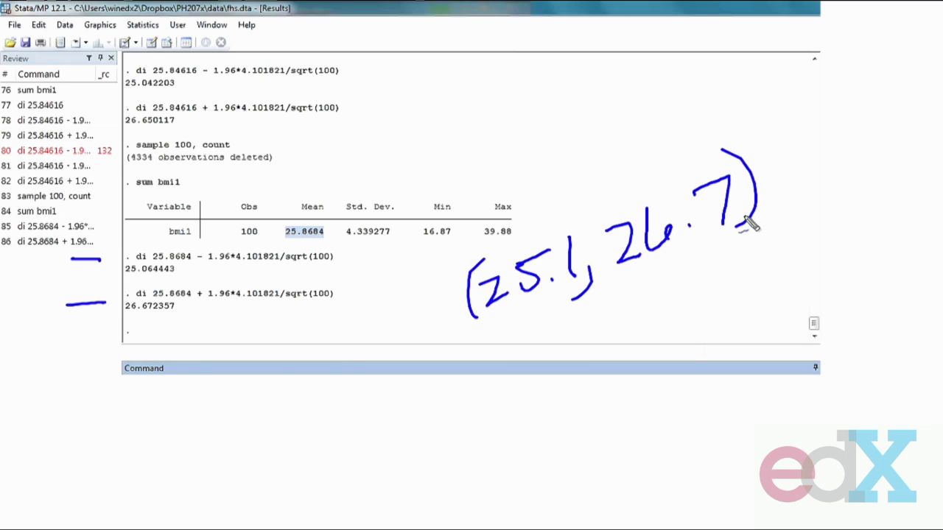
Step: Circle the sample 100, count command and the sample mean, and underline both calculated confidence limits
mouse_move(234, 108)
left_mouse_down()
mouse_move(129, 200)
mouse_move(215, 105)
mouse_move(190, 109)
left_mouse_up()
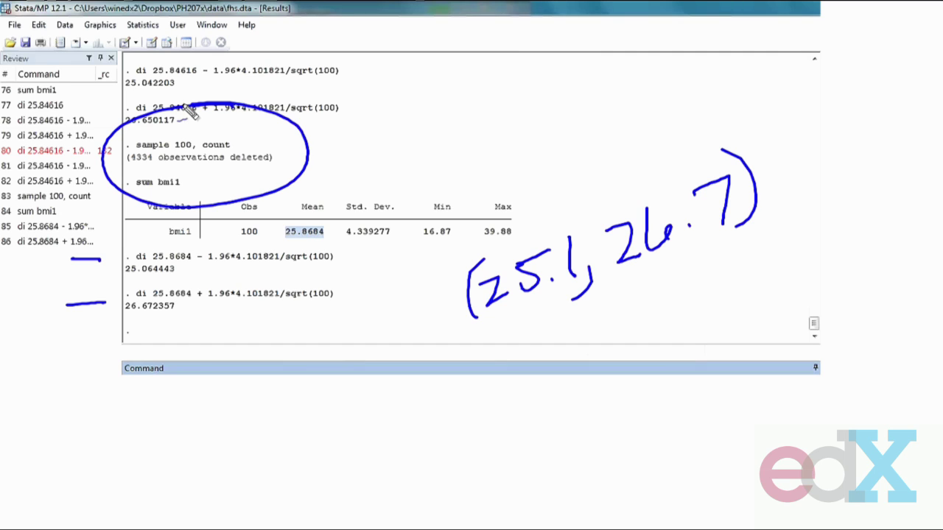
mouse_move(302, 164)
left_mouse_down()
mouse_move(336, 200)
mouse_move(319, 204)
mouse_move(344, 137)
left_mouse_up()
mouse_move(335, 196)
left_mouse_down()
mouse_move(341, 225)
mouse_move(272, 213)
mouse_move(306, 203)
left_mouse_up()
left_click_drag(122, 279, 172, 282)
left_click_drag(113, 317, 180, 313)
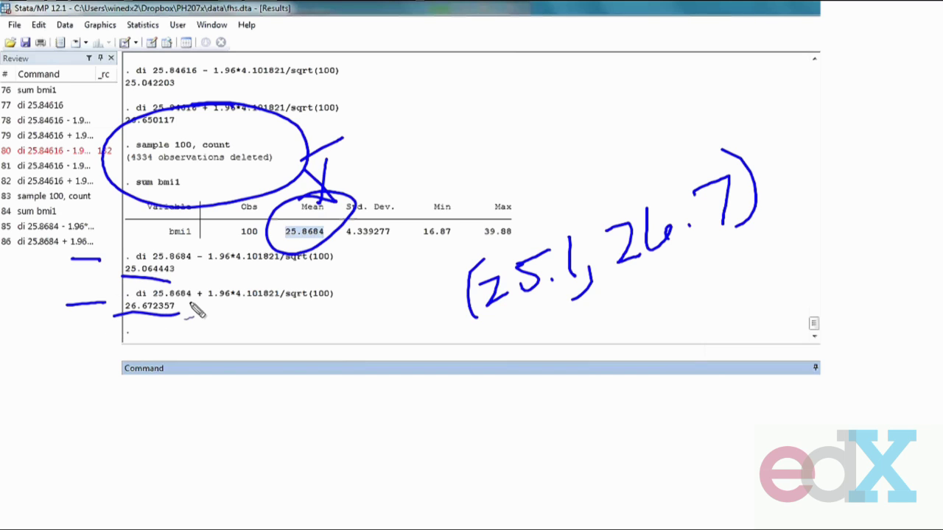
Step: Underline the handwritten interval (25.1, 26.7) and draw an arrow up to it labelled μ
left_click_drag(471, 345, 757, 228)
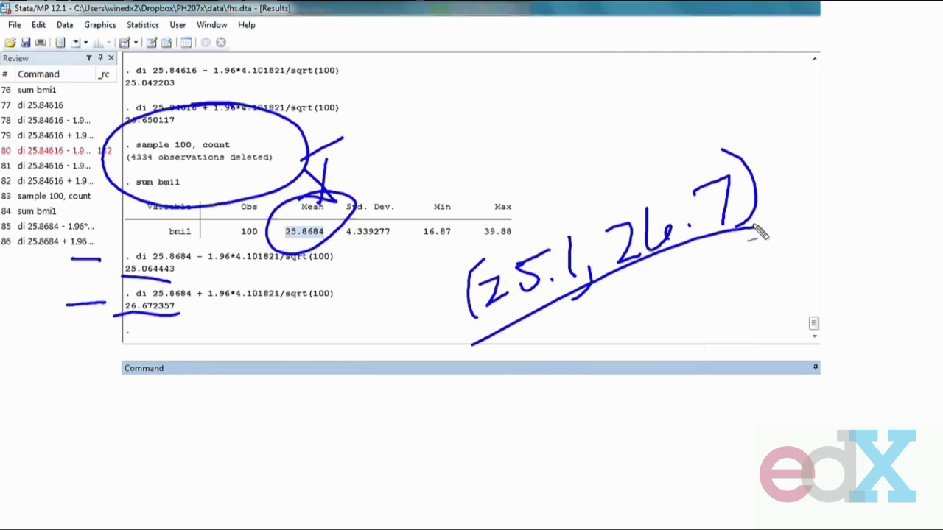
left_click_drag(630, 294, 635, 346)
left_click_drag(603, 301, 640, 302)
mouse_move(632, 398)
left_mouse_down()
mouse_move(658, 340)
mouse_move(719, 340)
left_mouse_up()
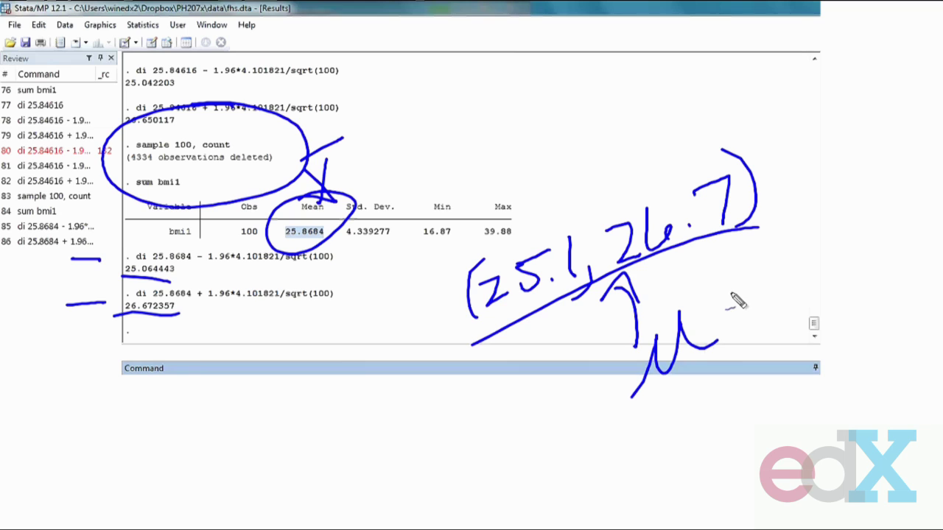
Step: Circle the interval together with μ and handwrite Interpretation! above the circle
mouse_move(577, 131)
left_mouse_down()
mouse_move(497, 454)
mouse_move(544, 128)
left_mouse_up()
mouse_move(431, 137)
left_mouse_down()
mouse_move(451, 157)
mouse_move(475, 118)
mouse_move(527, 78)
mouse_move(597, 59)
mouse_move(718, 36)
mouse_move(770, 59)
mouse_move(774, 84)
mouse_move(770, 63)
left_mouse_up()
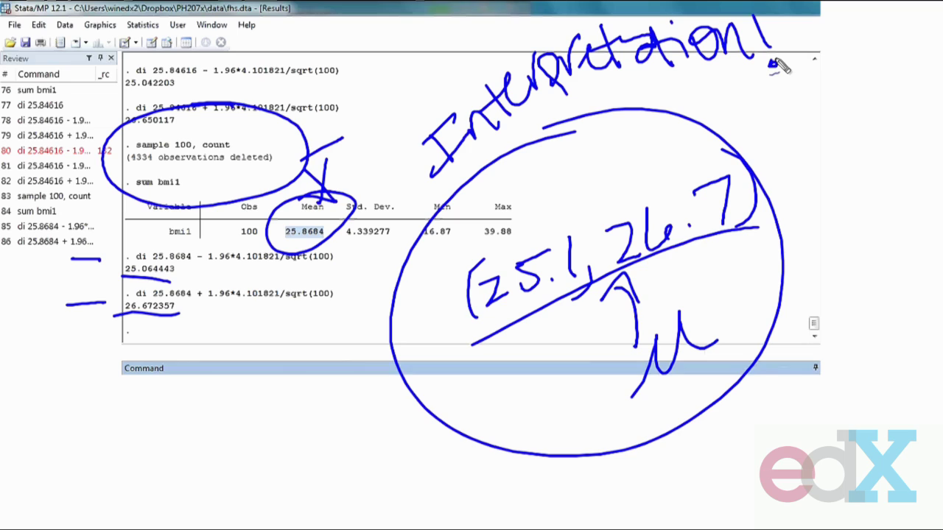